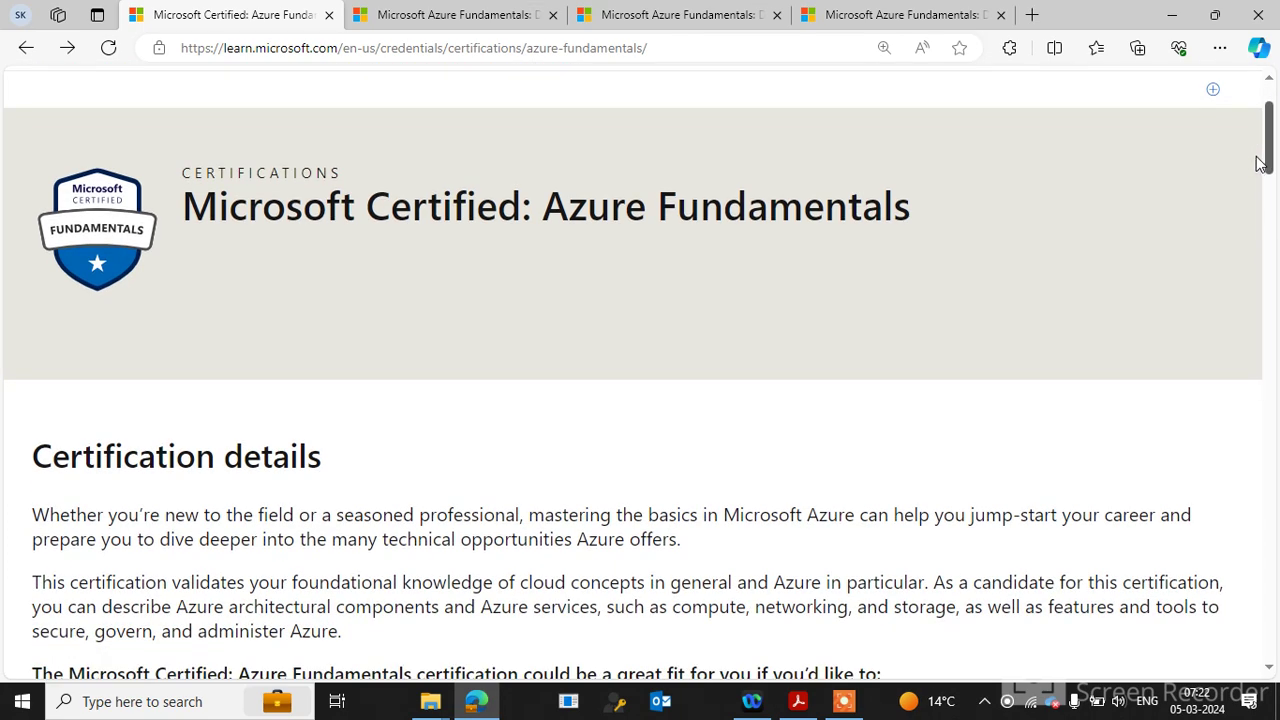
In the Certification exams section, set the pricing country for Exam AZ-900 to India and check the exam price.
{"action": "scroll", "coordinate": [1260, 163], "scroll_direction": "down", "scroll_amount": 1}
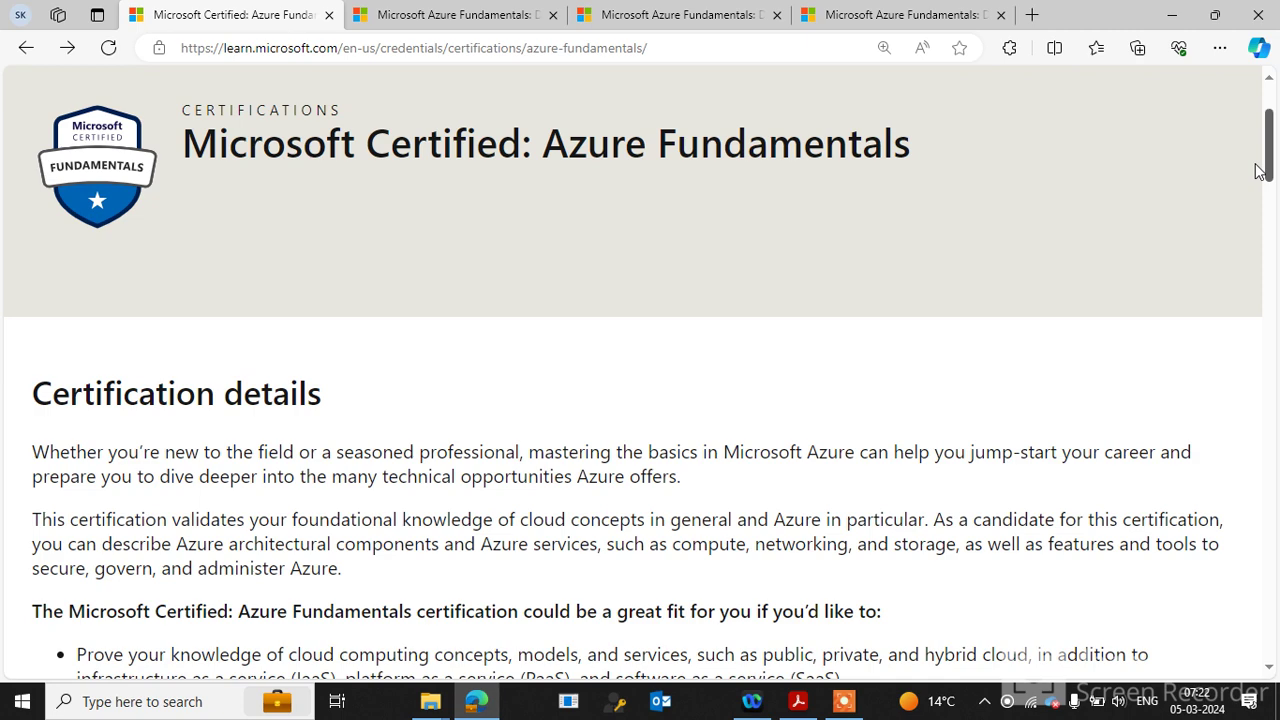
{"action": "scroll", "coordinate": [1260, 171], "scroll_direction": "down", "scroll_amount": 1}
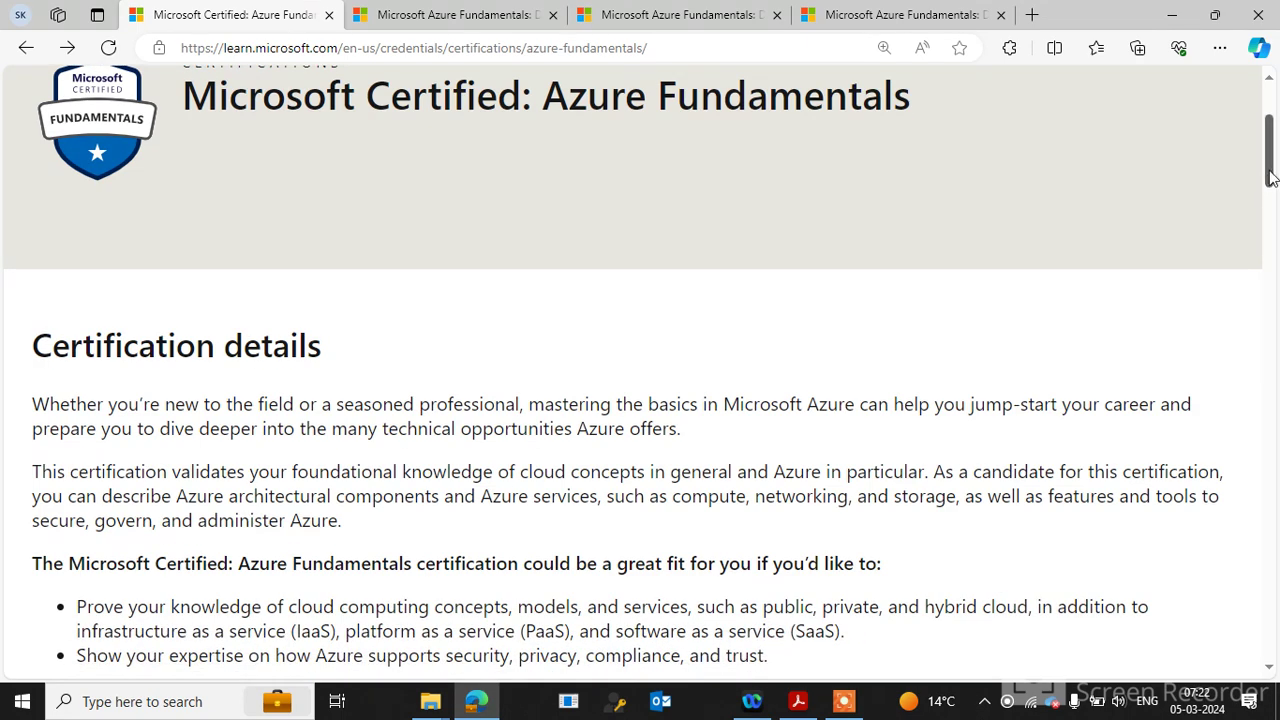
{"action": "scroll", "coordinate": [1270, 178], "scroll_direction": "down", "scroll_amount": 1}
{"action": "left_click_drag", "start_coordinate": [1272, 178], "coordinate": [1220, 509]}
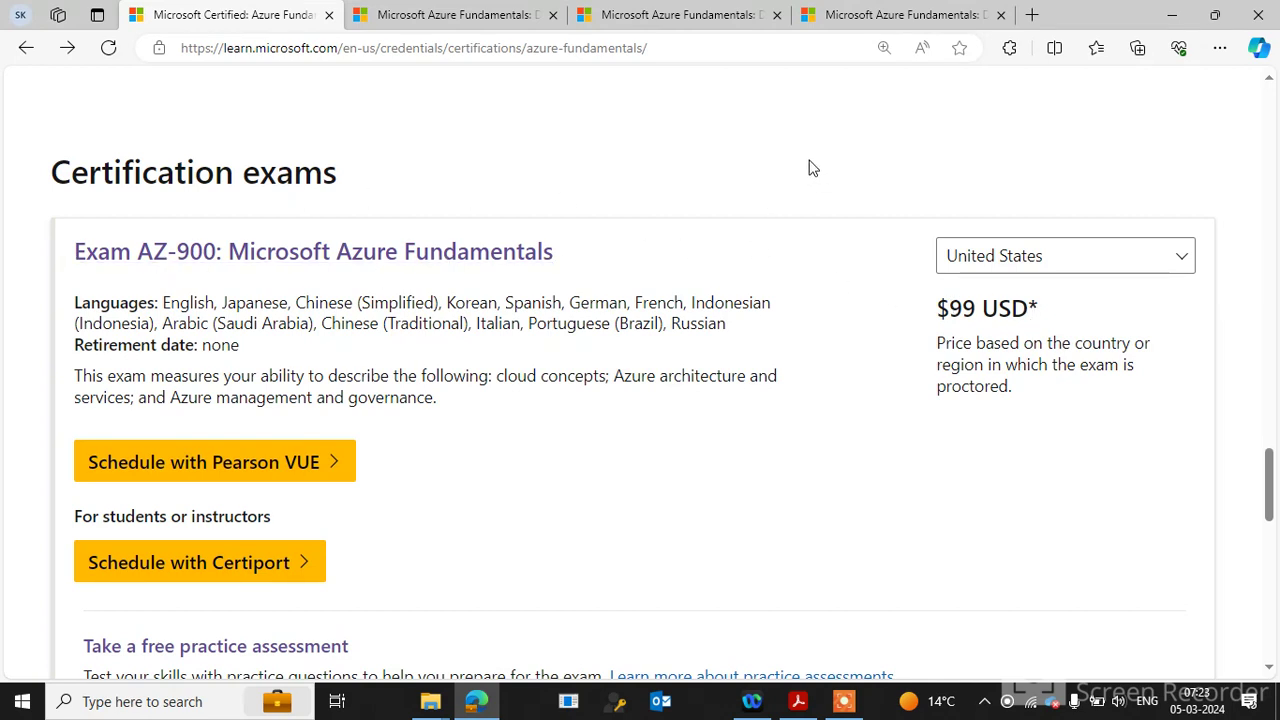
{"action": "left_click", "coordinate": [1053, 257]}
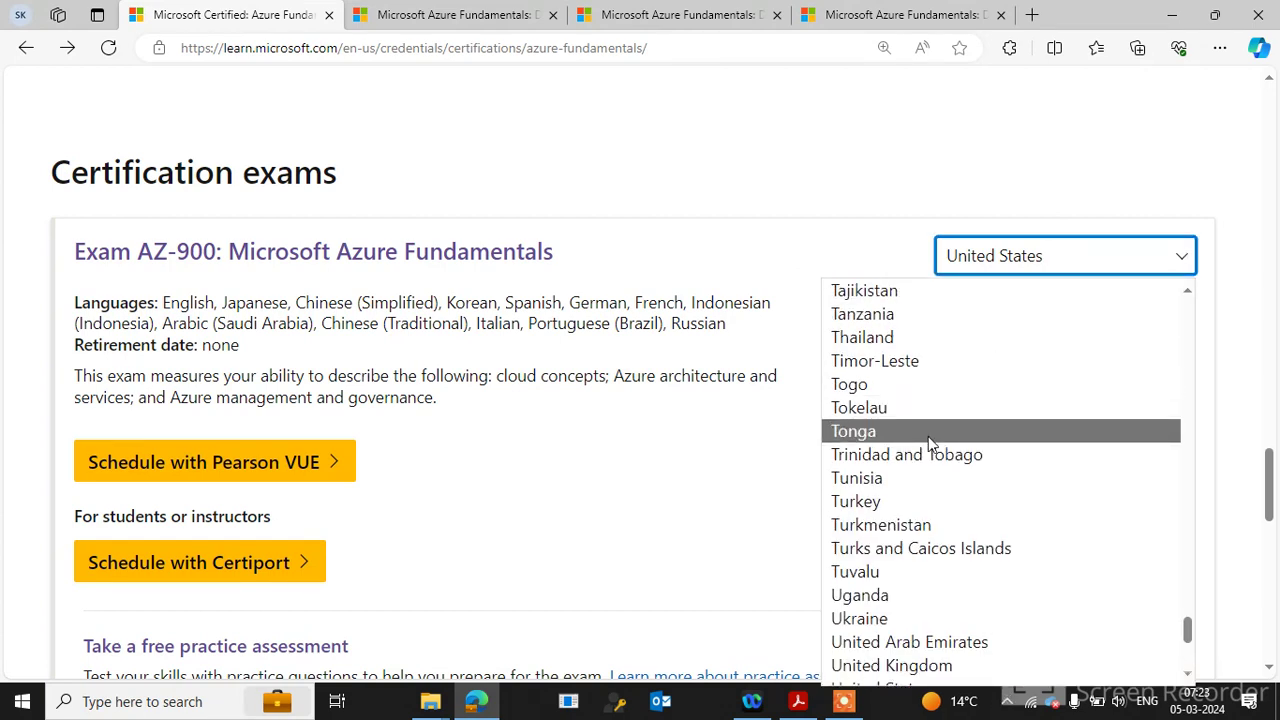
{"action": "key", "text": "i"}
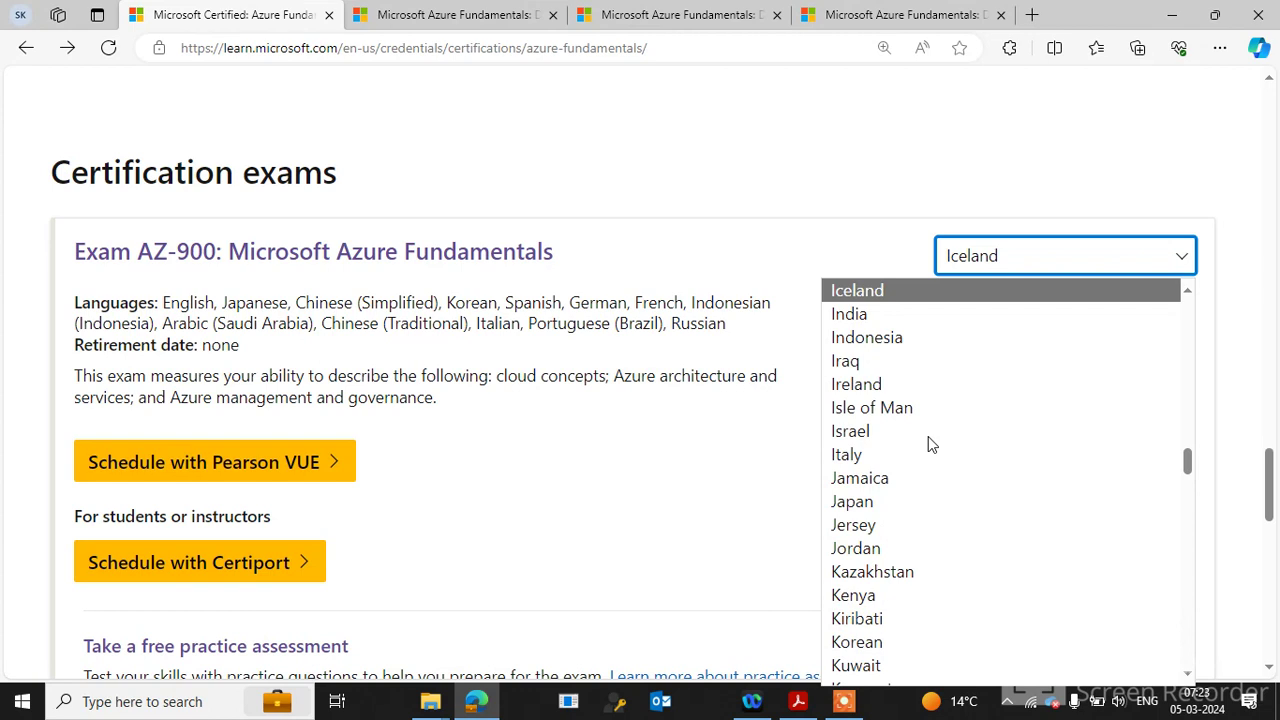
{"action": "left_click", "coordinate": [848, 315]}
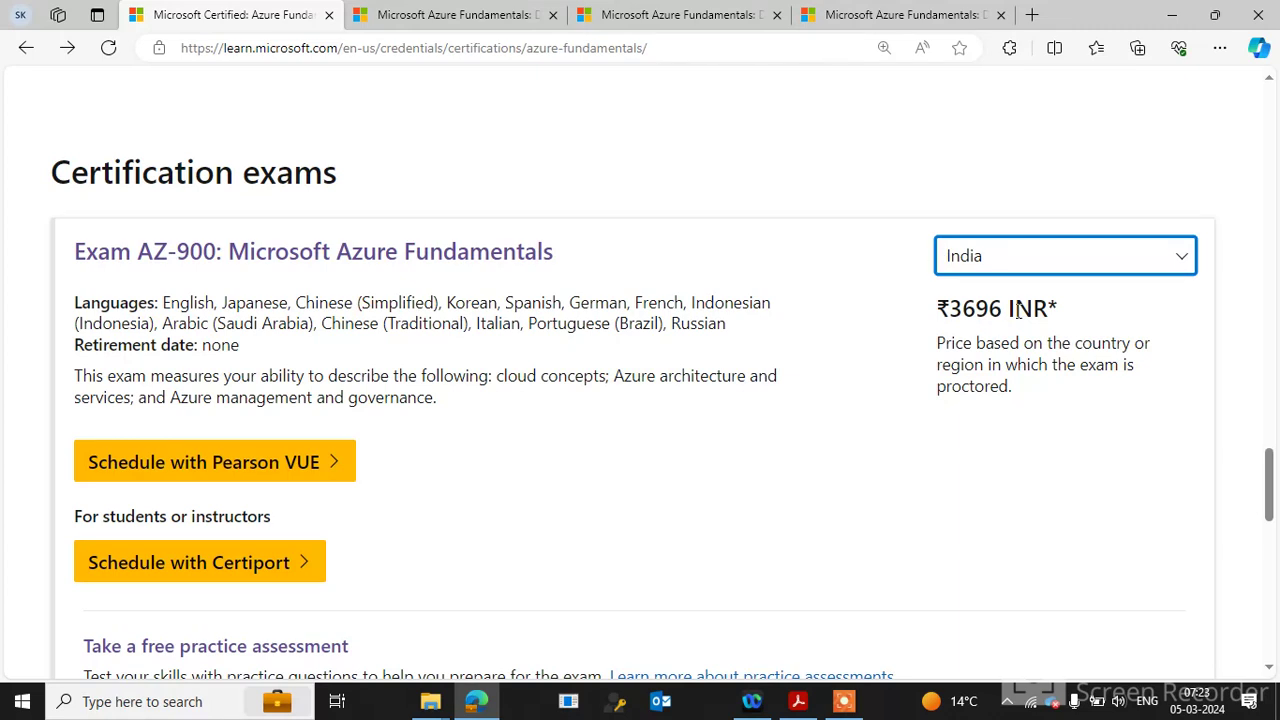
{"action": "left_click_drag", "start_coordinate": [1020, 311], "coordinate": [949, 311]}
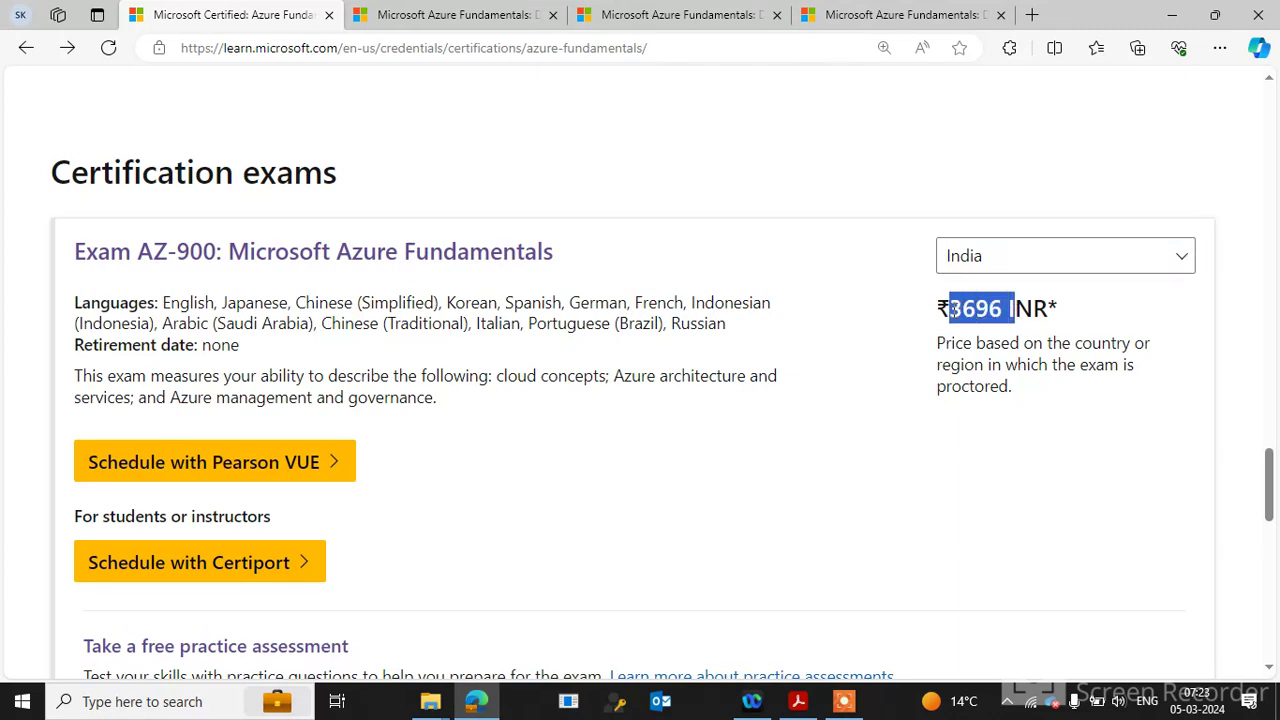
{"action": "left_click", "coordinate": [926, 317]}
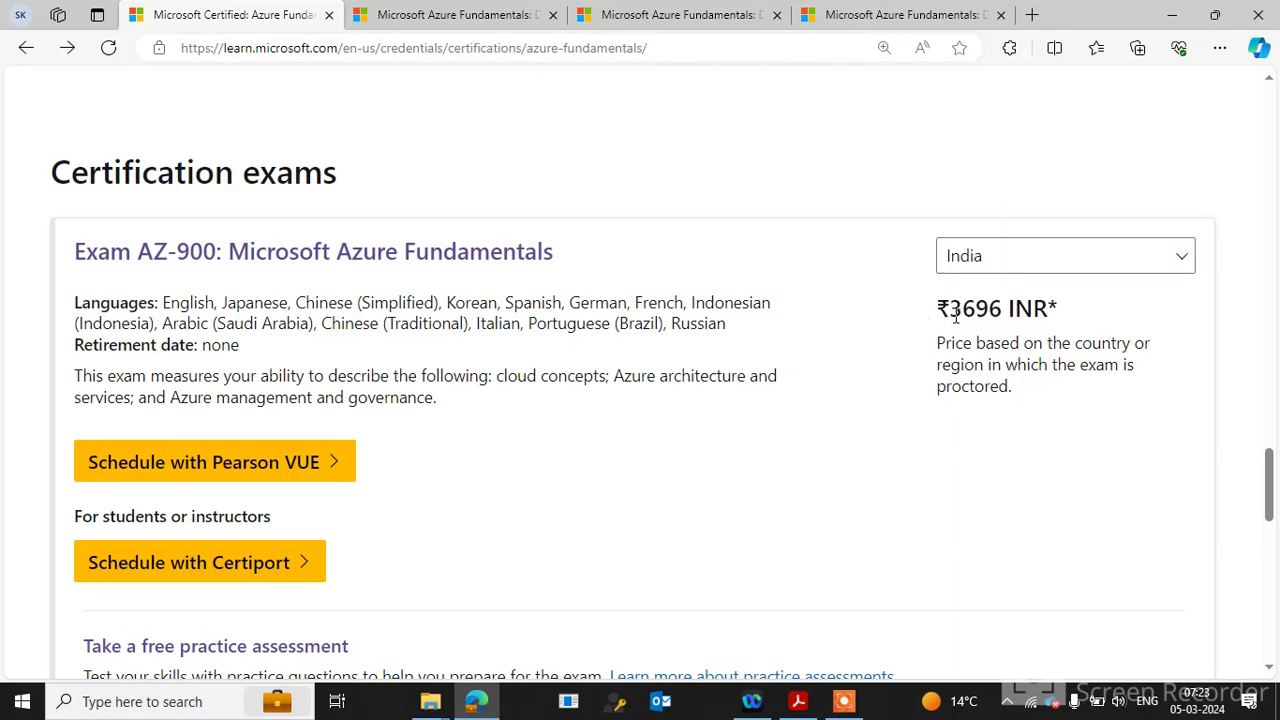
{"action": "left_click_drag", "start_coordinate": [978, 312], "coordinate": [1004, 312]}
{"action": "left_click", "coordinate": [862, 296]}
Start scheduling Exam AZ-900 with Pearson VUE and accept the certification profile details to proceed to the discounts.
{"action": "left_click", "coordinate": [198, 478]}
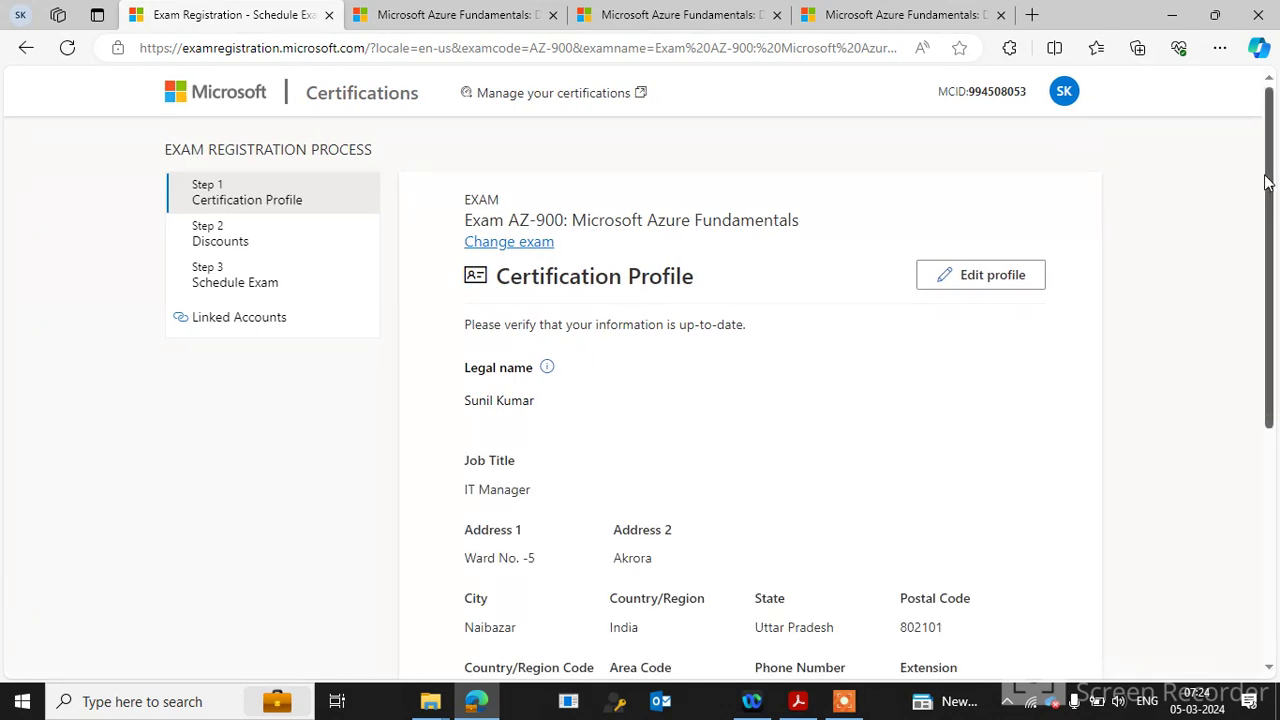
{"action": "left_click_drag", "start_coordinate": [1268, 211], "coordinate": [1268, 443]}
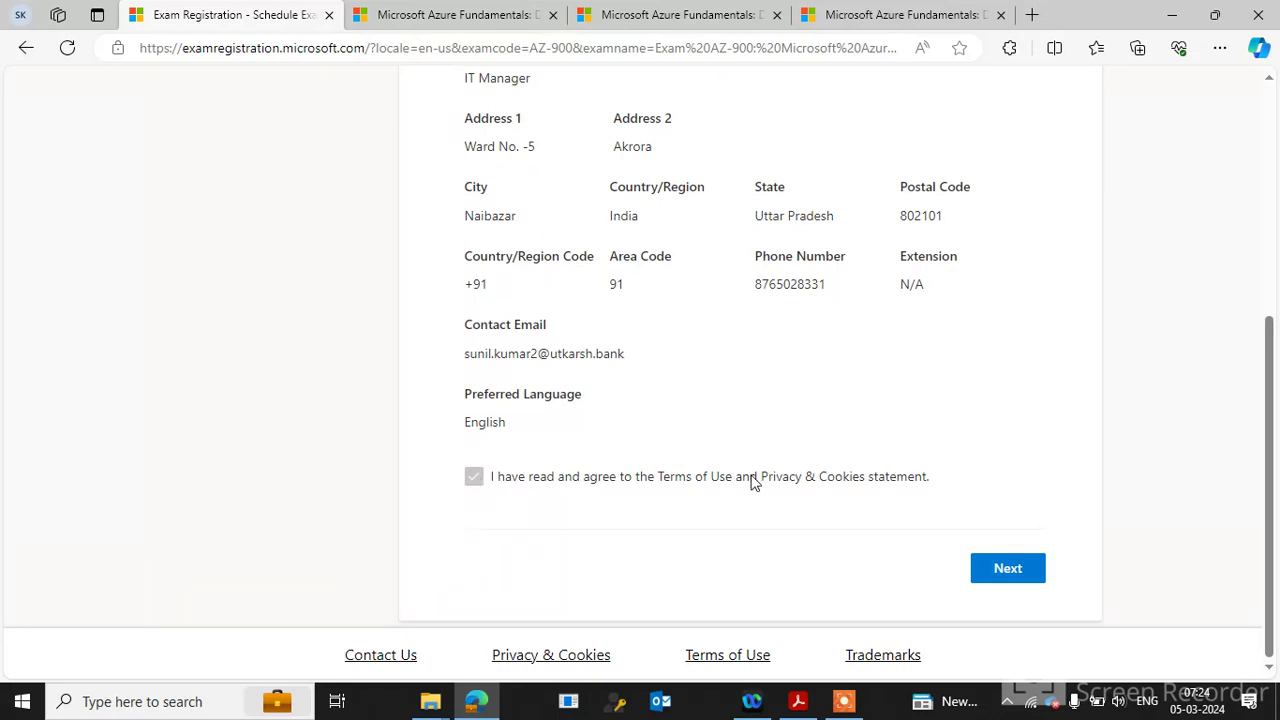
{"action": "left_click", "coordinate": [990, 570]}
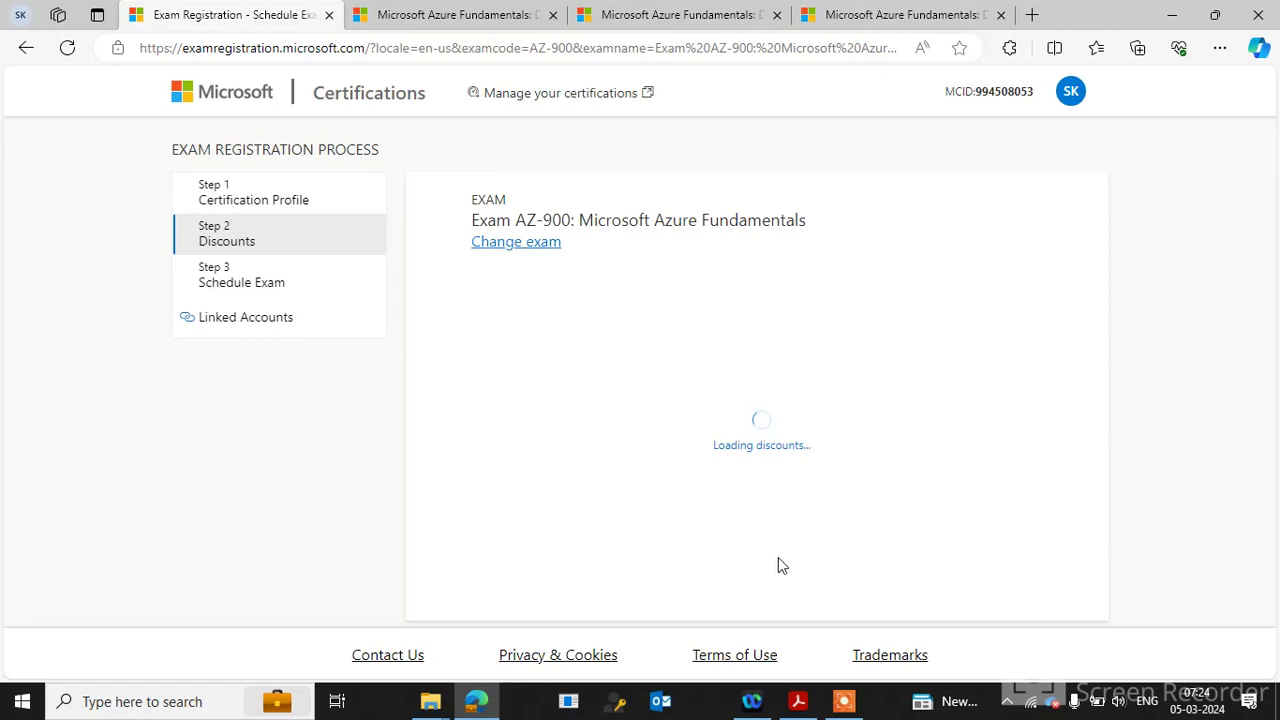
Apply the 50% OFF employee discount to the exam and continue to the Schedule Exam stage.
{"action": "left_click", "coordinate": [843, 704]}
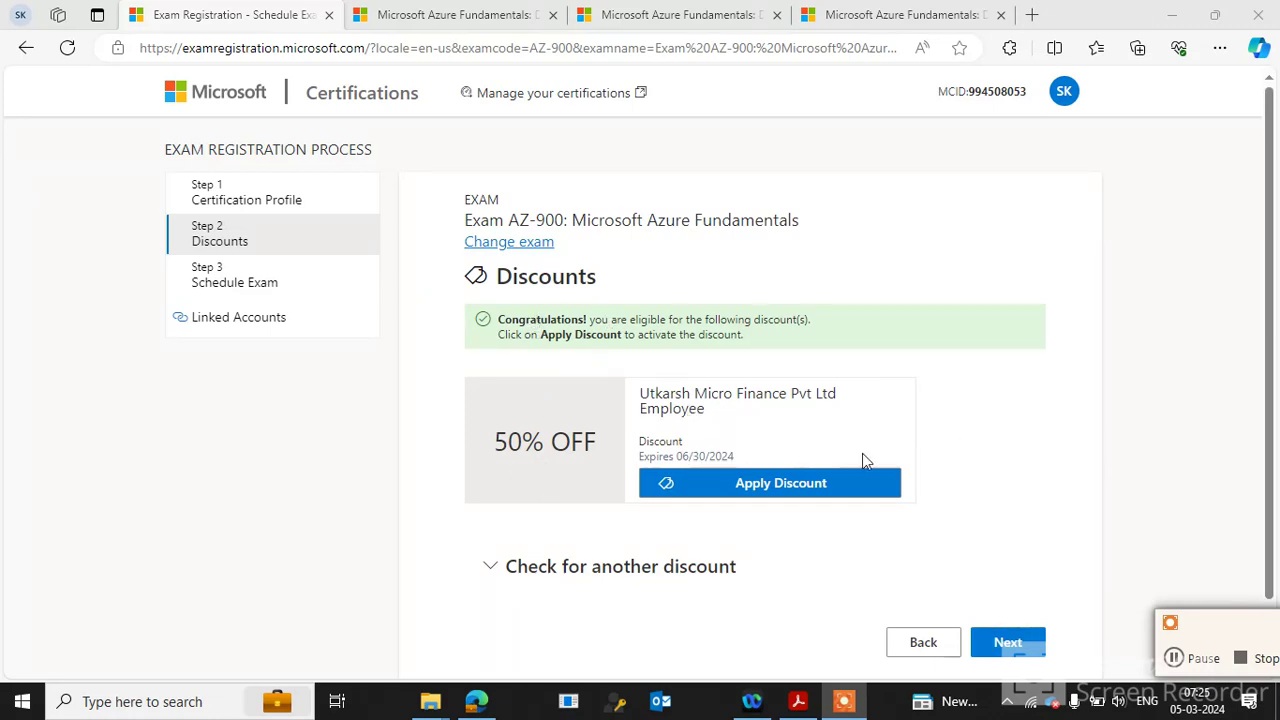
{"action": "left_click", "coordinate": [663, 486]}
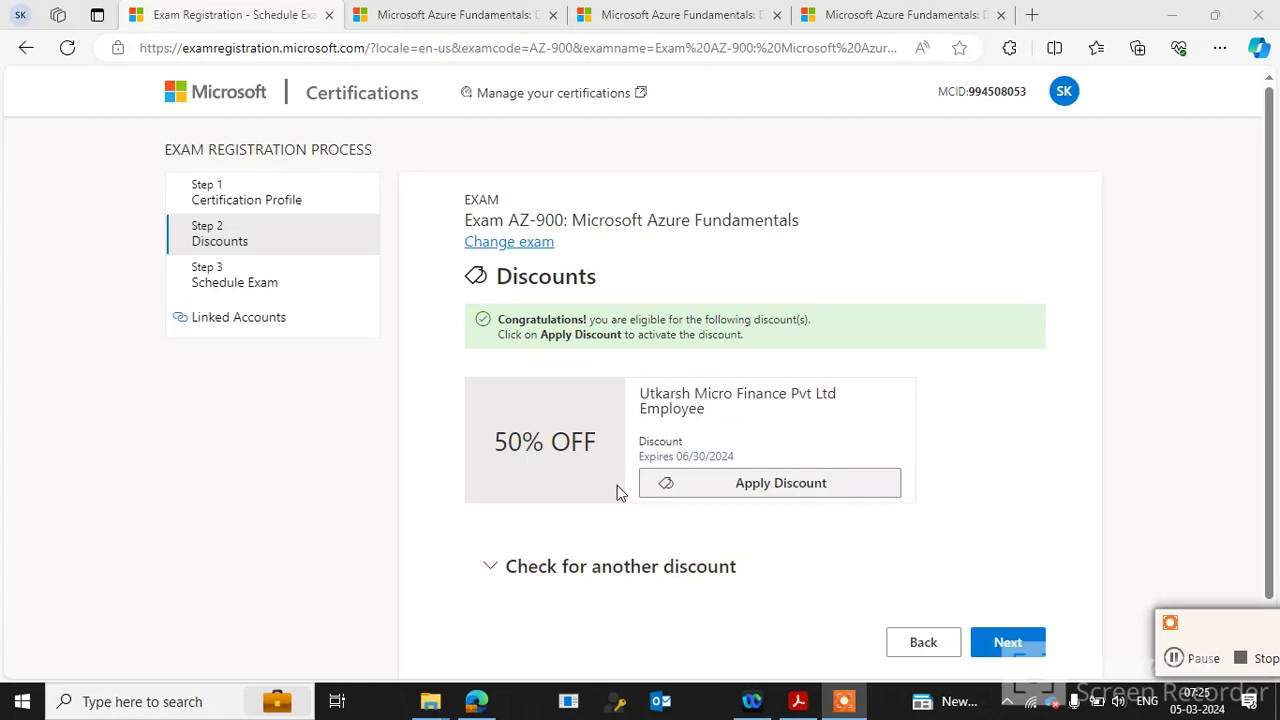
{"action": "left_click", "coordinate": [737, 489]}
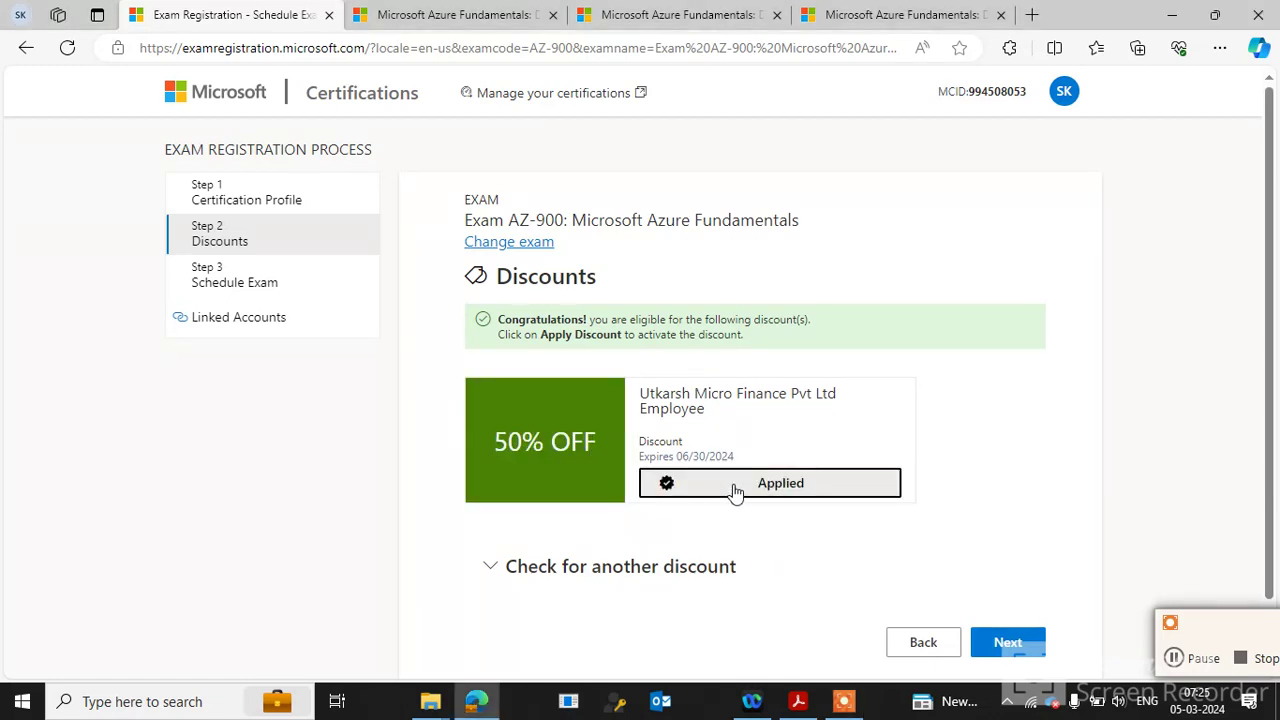
{"action": "left_click", "coordinate": [1008, 645]}
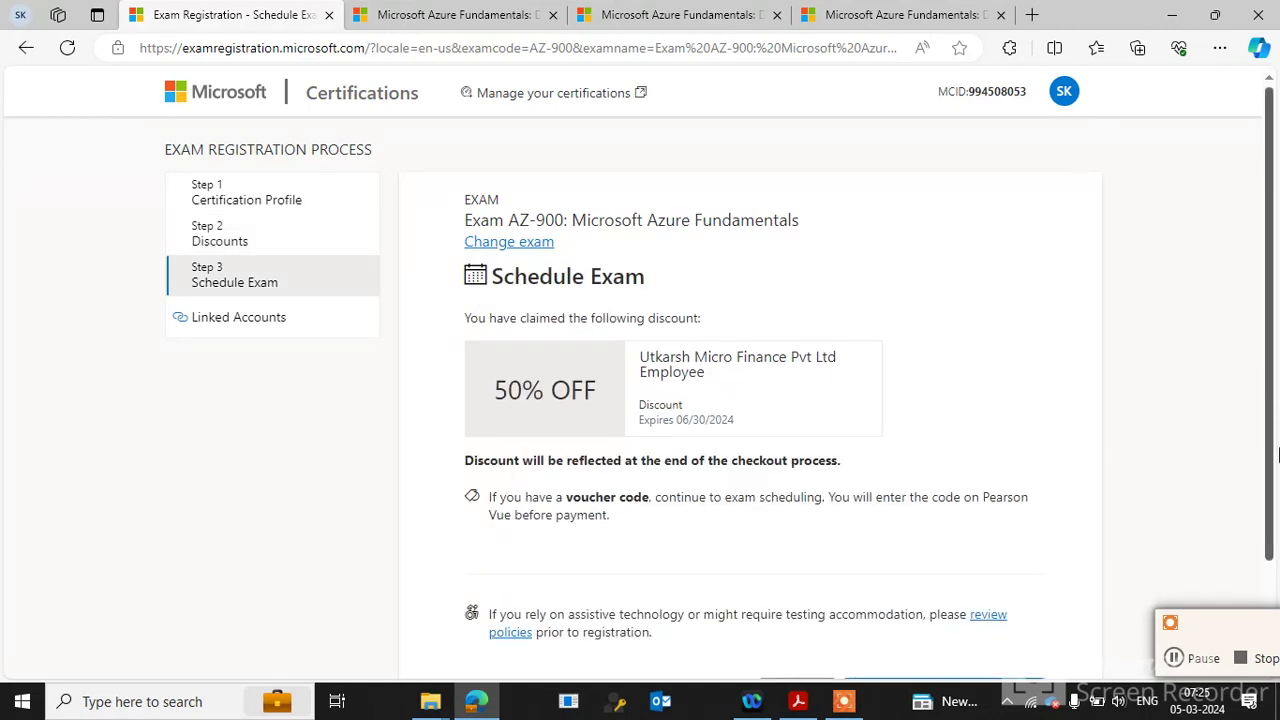
Transfer the registration to Pearson VUE for scheduling and dismiss the computer restart notice.
{"action": "left_click_drag", "start_coordinate": [1265, 372], "coordinate": [1278, 478]}
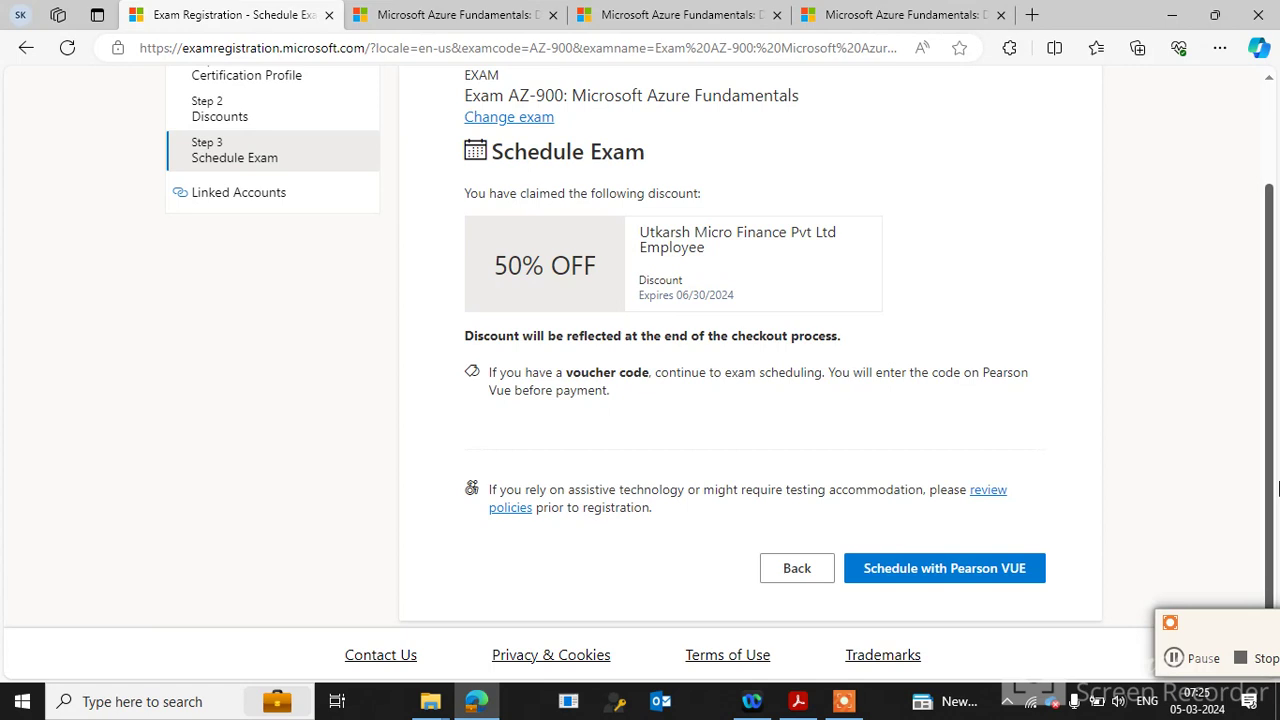
{"action": "left_click", "coordinate": [963, 570]}
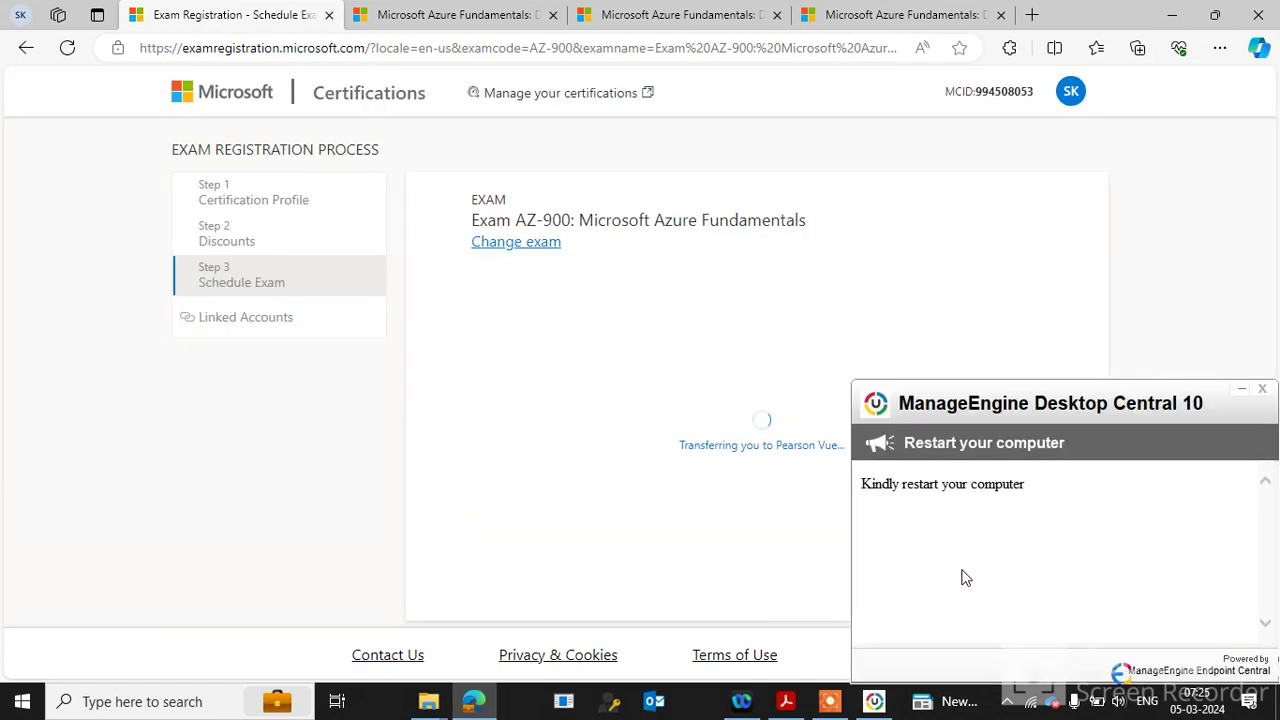
{"action": "left_click", "coordinate": [1262, 388]}
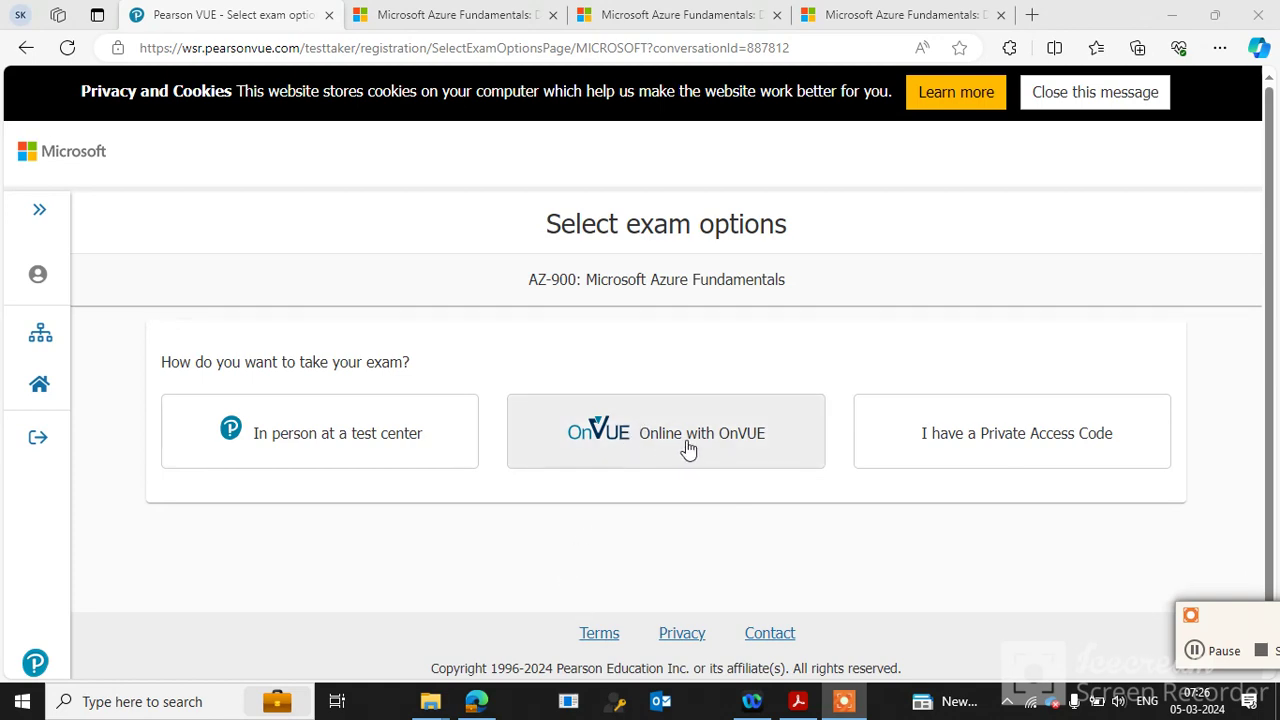
Choose to take the exam Online with OnVUE and select English as the exam language.
{"action": "left_click", "coordinate": [622, 447]}
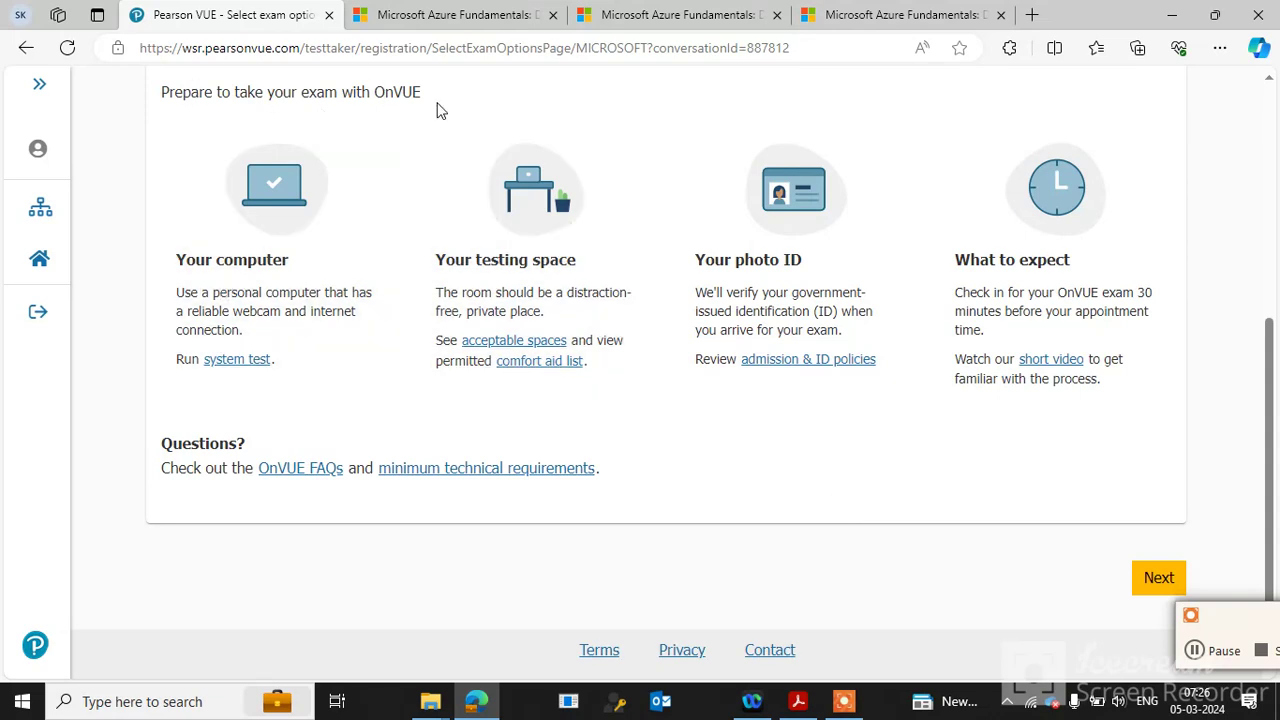
{"action": "left_click", "coordinate": [1150, 580]}
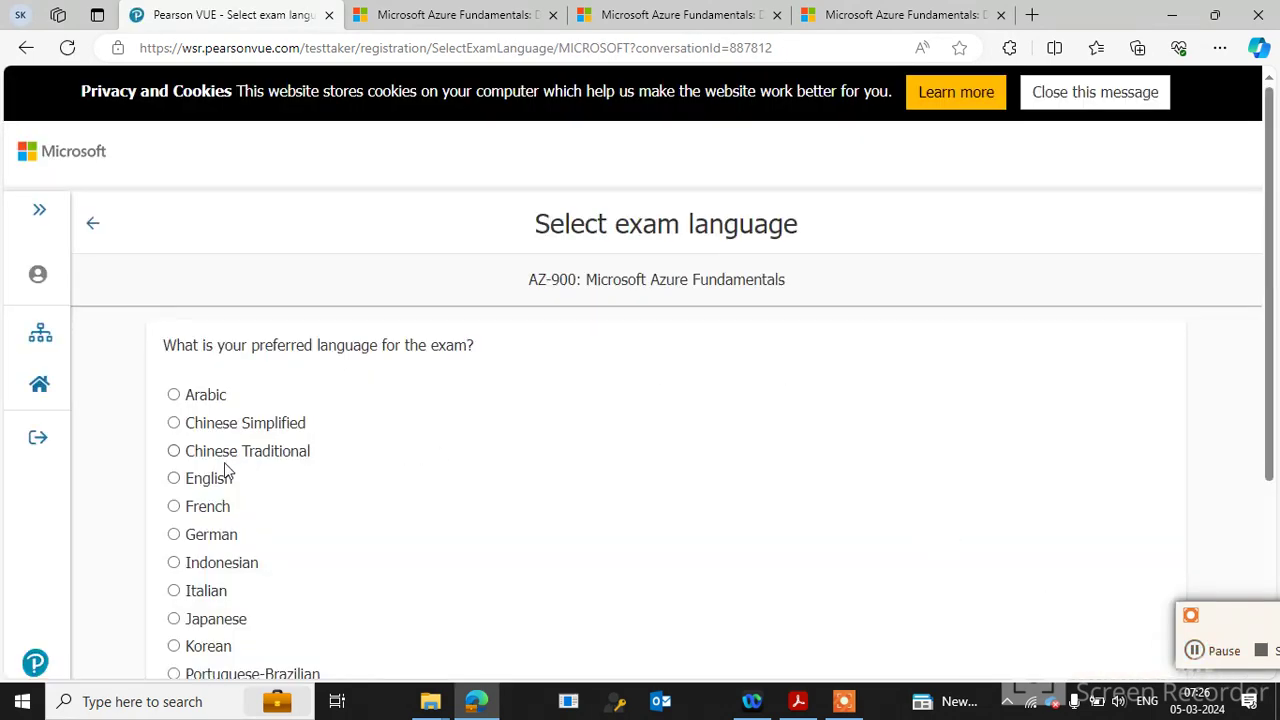
{"action": "left_click", "coordinate": [195, 488]}
{"action": "scroll", "coordinate": [1268, 323], "scroll_direction": "down", "scroll_amount": 3}
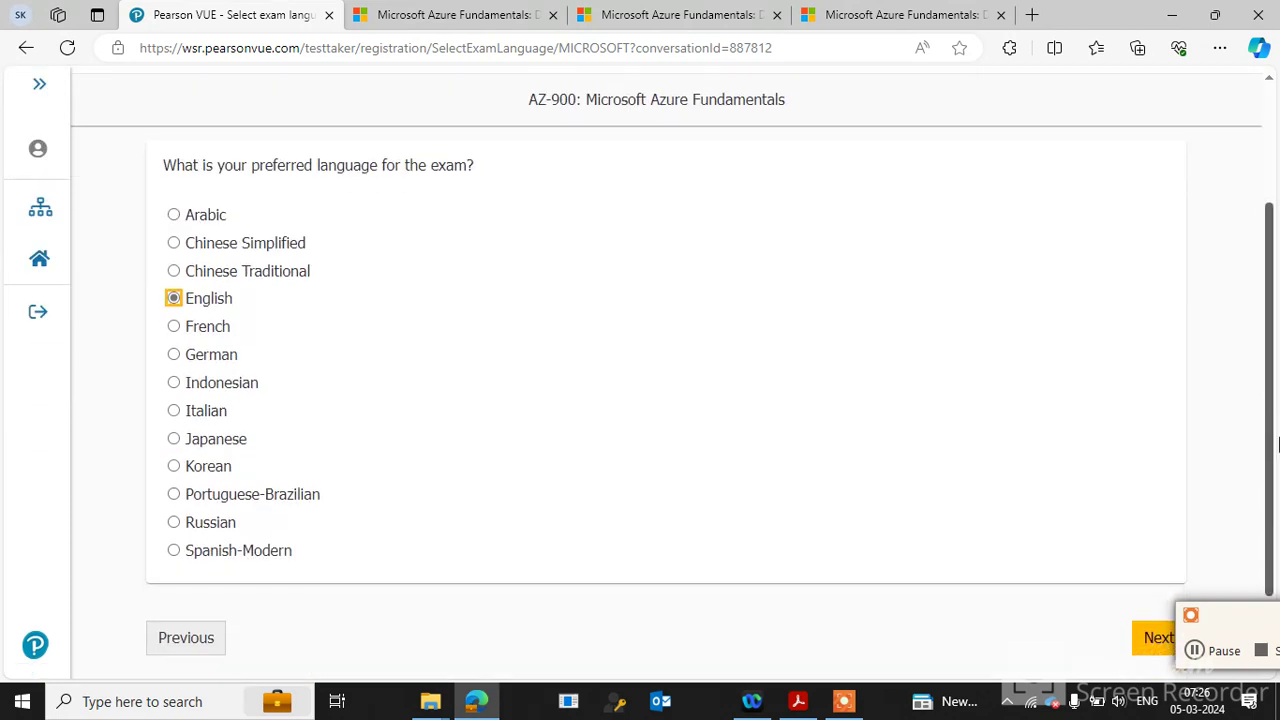
{"action": "left_click", "coordinate": [1145, 618]}
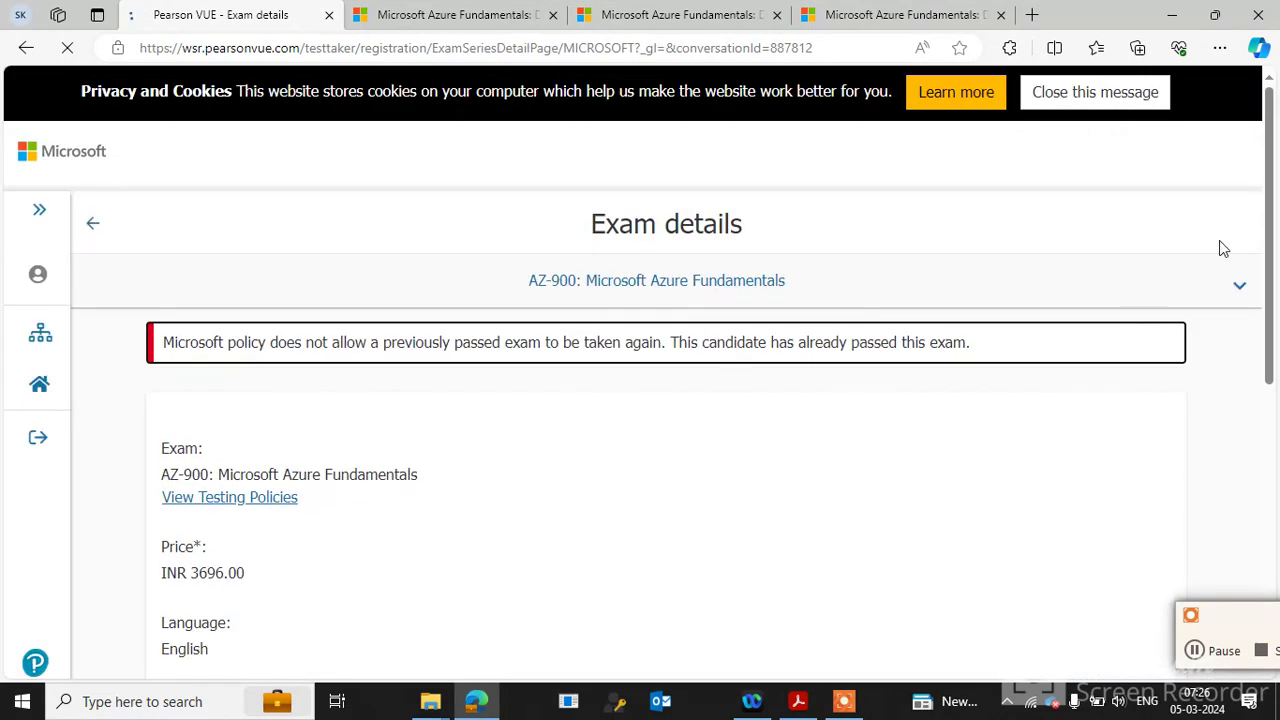
Review the AZ-900 exam details and try to continue to the next stage of the booking.
{"action": "left_click_drag", "start_coordinate": [1272, 212], "coordinate": [1276, 305]}
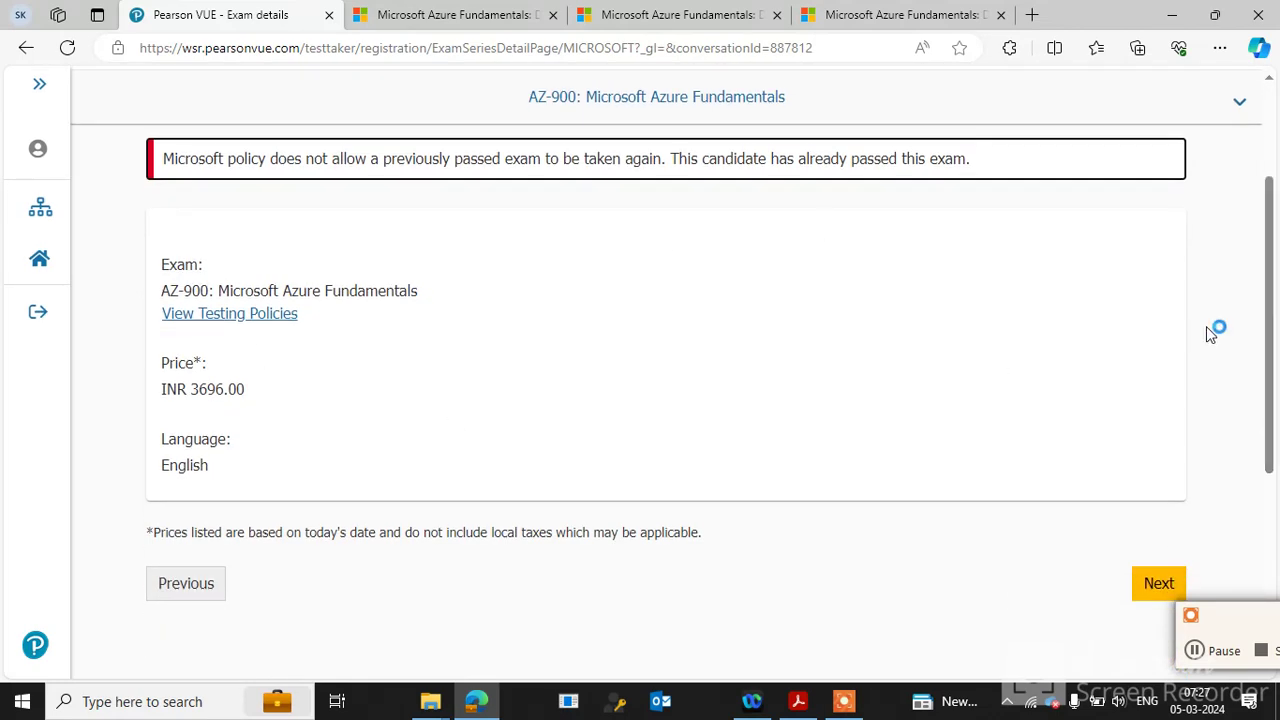
{"action": "left_click_drag", "start_coordinate": [1262, 312], "coordinate": [1262, 395]}
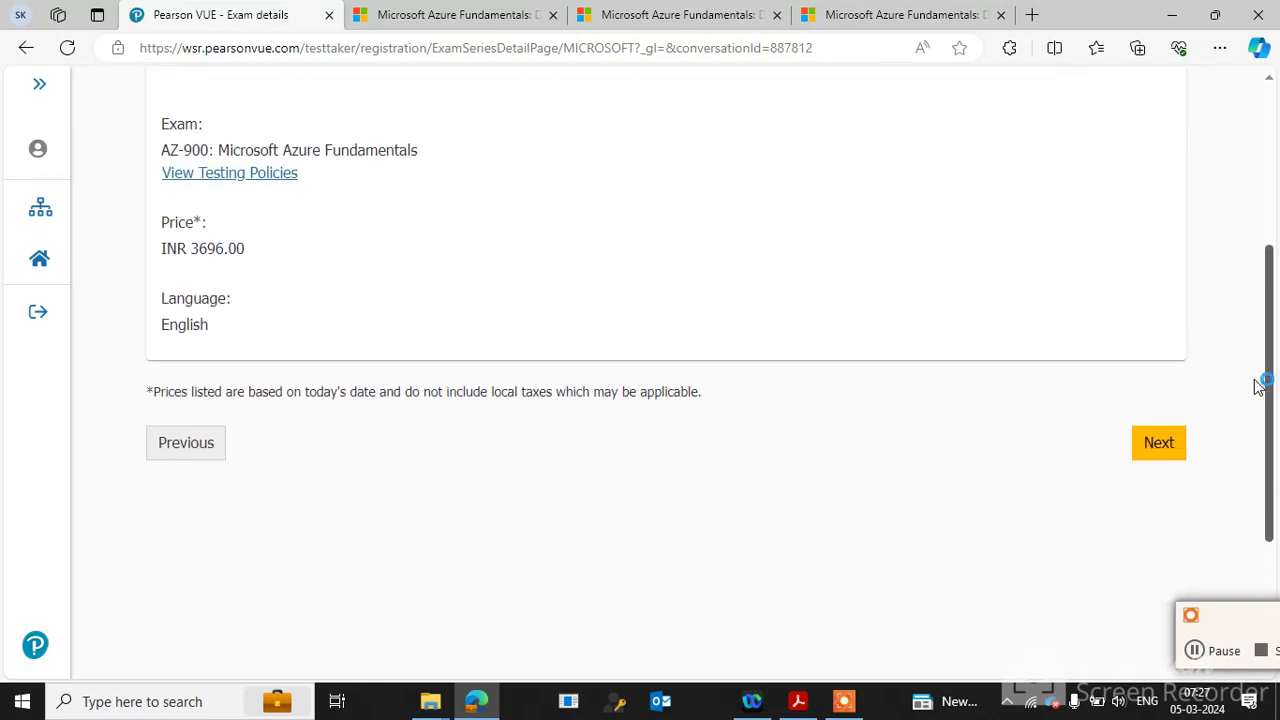
{"action": "left_click_drag", "start_coordinate": [1258, 387], "coordinate": [1246, 436]}
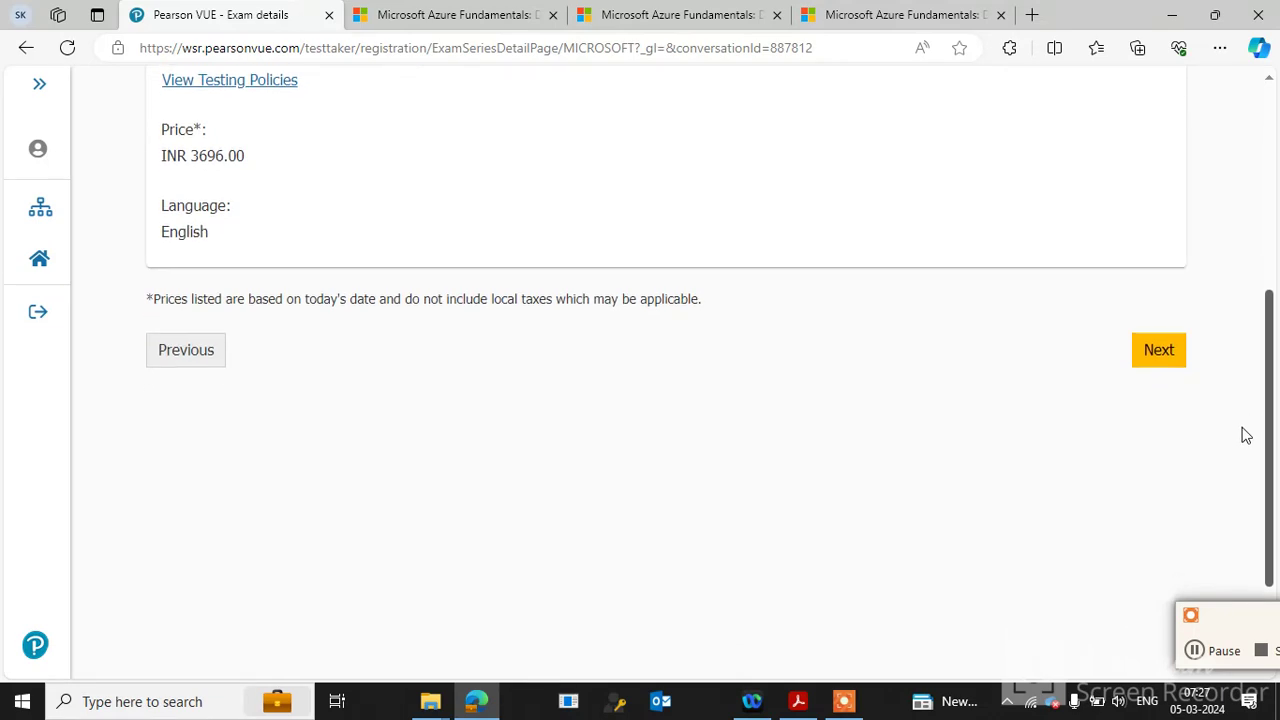
{"action": "left_click", "coordinate": [1151, 350]}
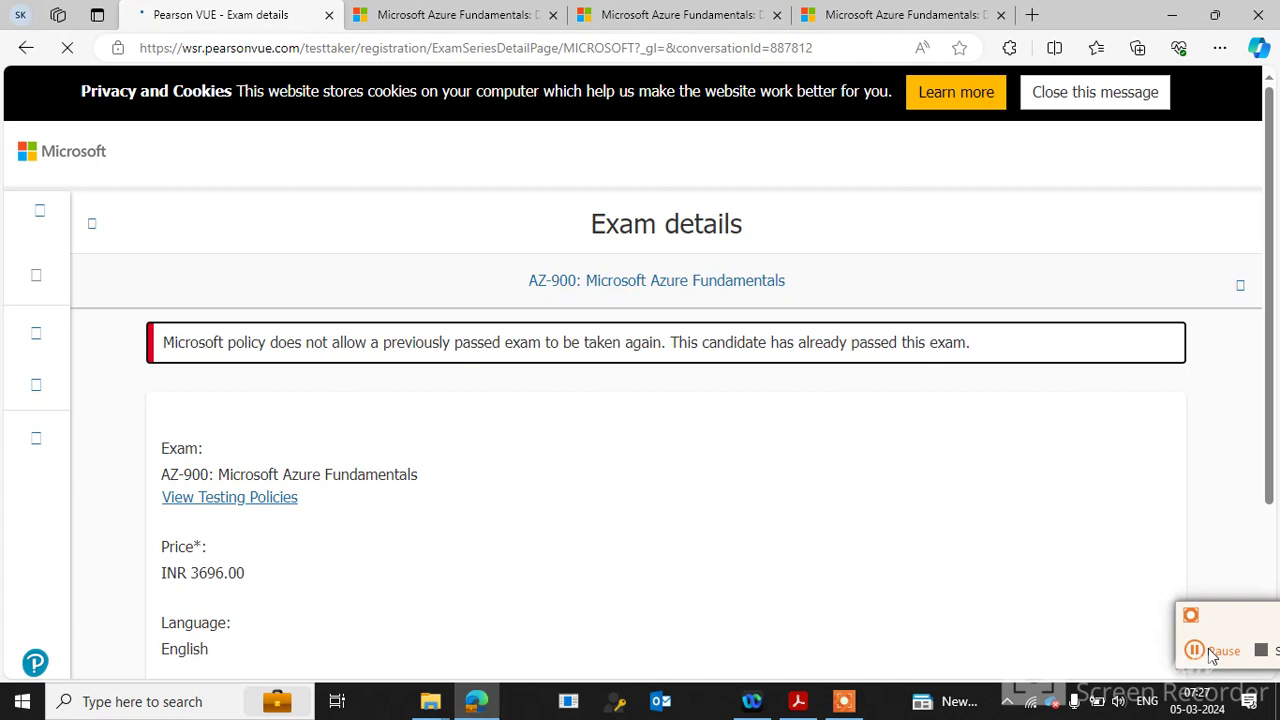
Examine the Exam details page, including the policy notice, exam name, price and language.
{"action": "left_click_drag", "start_coordinate": [1275, 250], "coordinate": [1275, 457]}
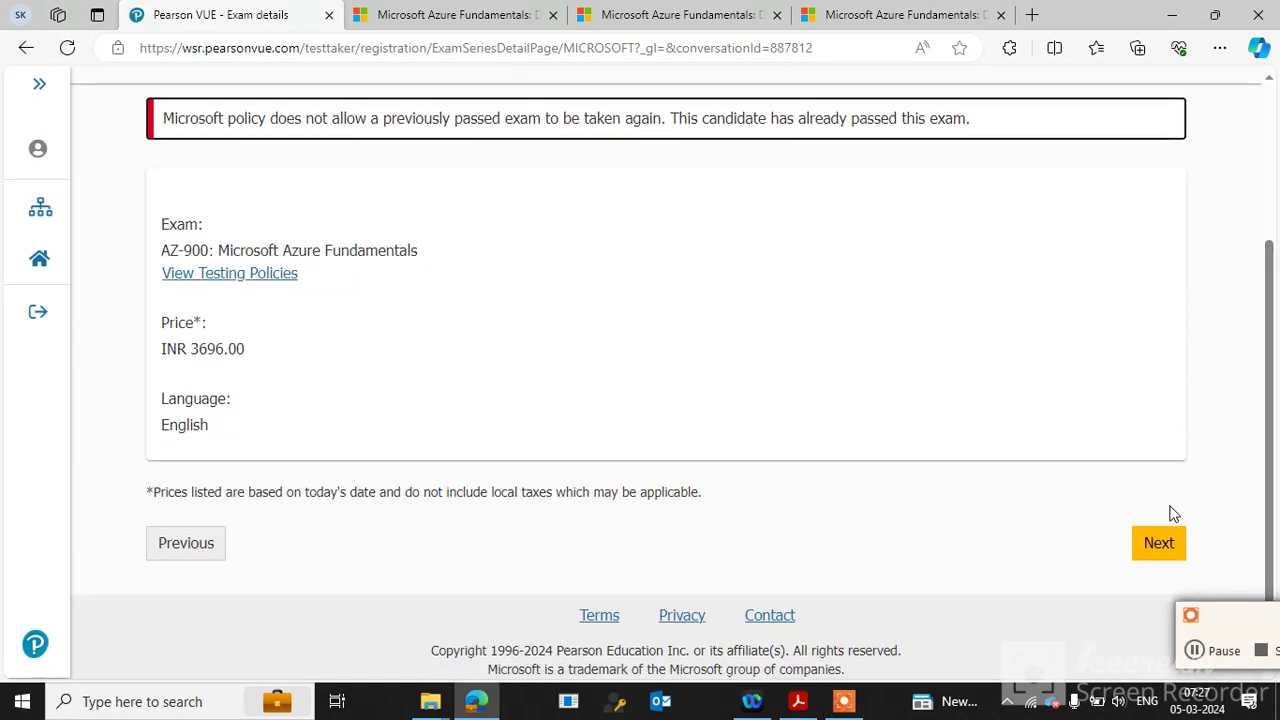
{"action": "scroll", "coordinate": [1275, 413], "scroll_direction": "up", "scroll_amount": 3}
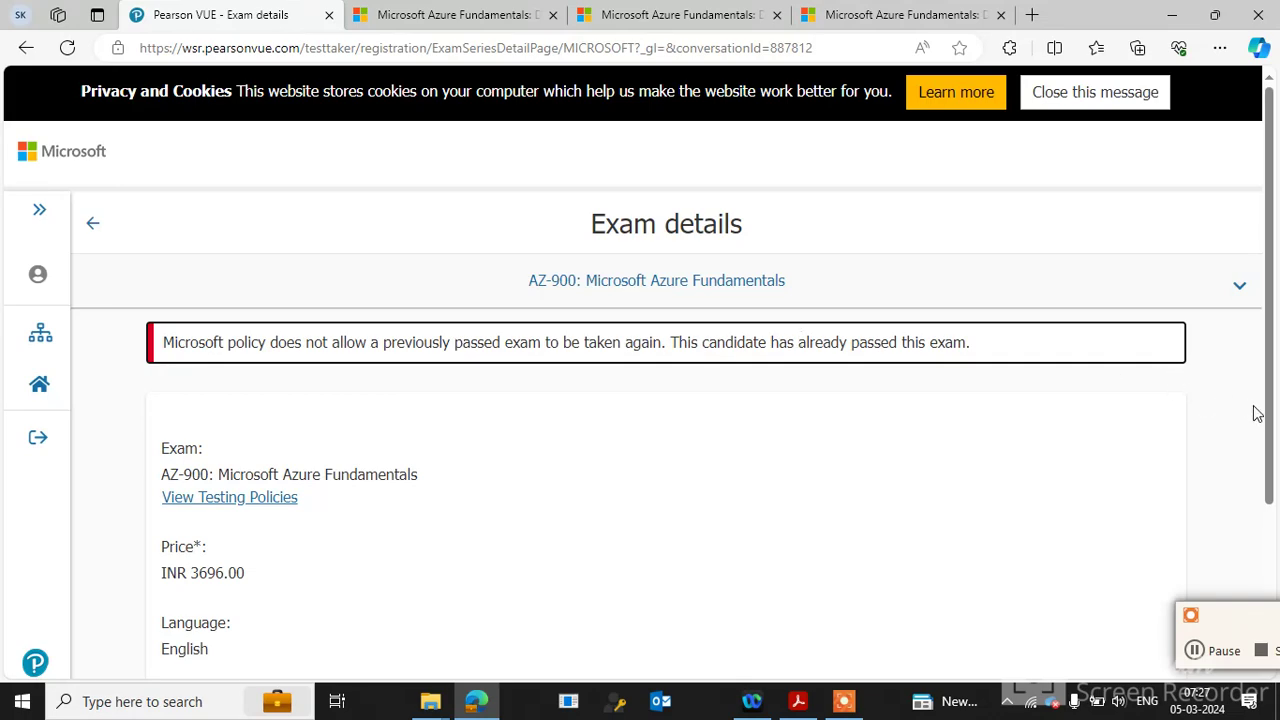
{"action": "scroll", "coordinate": [1270, 450], "scroll_direction": "down", "scroll_amount": 2}
{"action": "left_click_drag", "start_coordinate": [1276, 481], "coordinate": [1265, 533]}
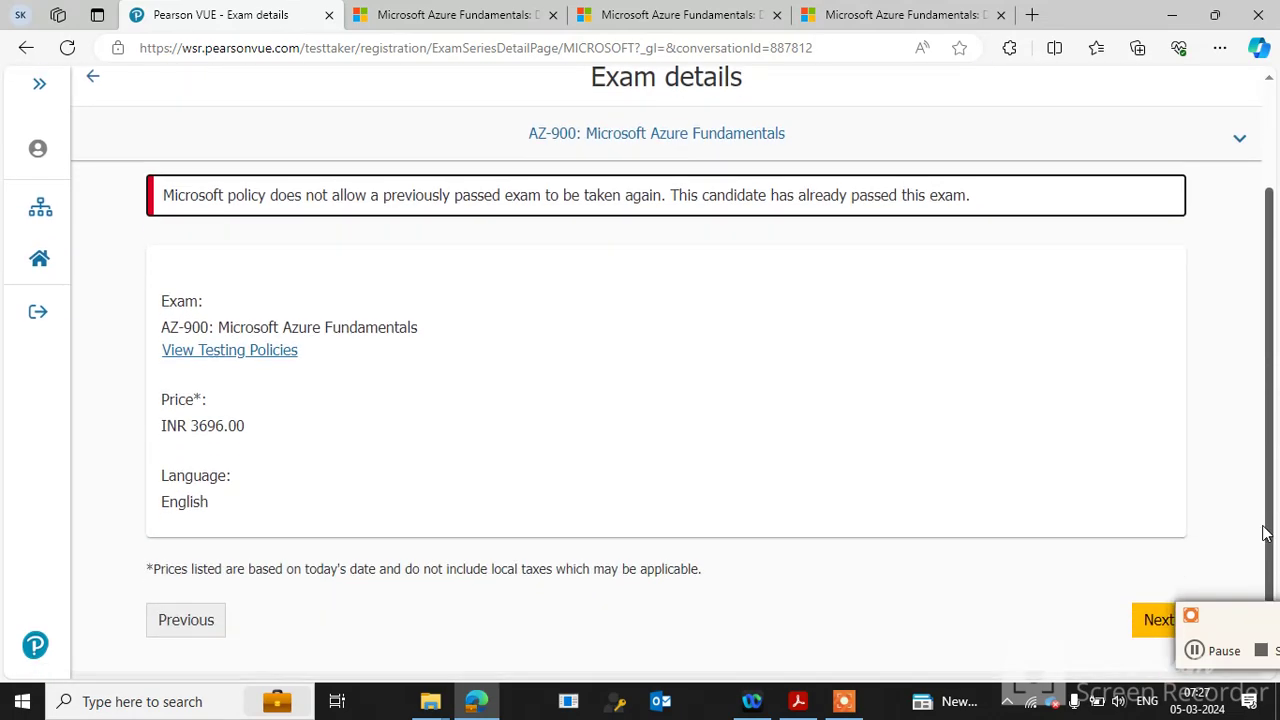
{"action": "scroll", "coordinate": [1258, 550], "scroll_direction": "down", "scroll_amount": 1}
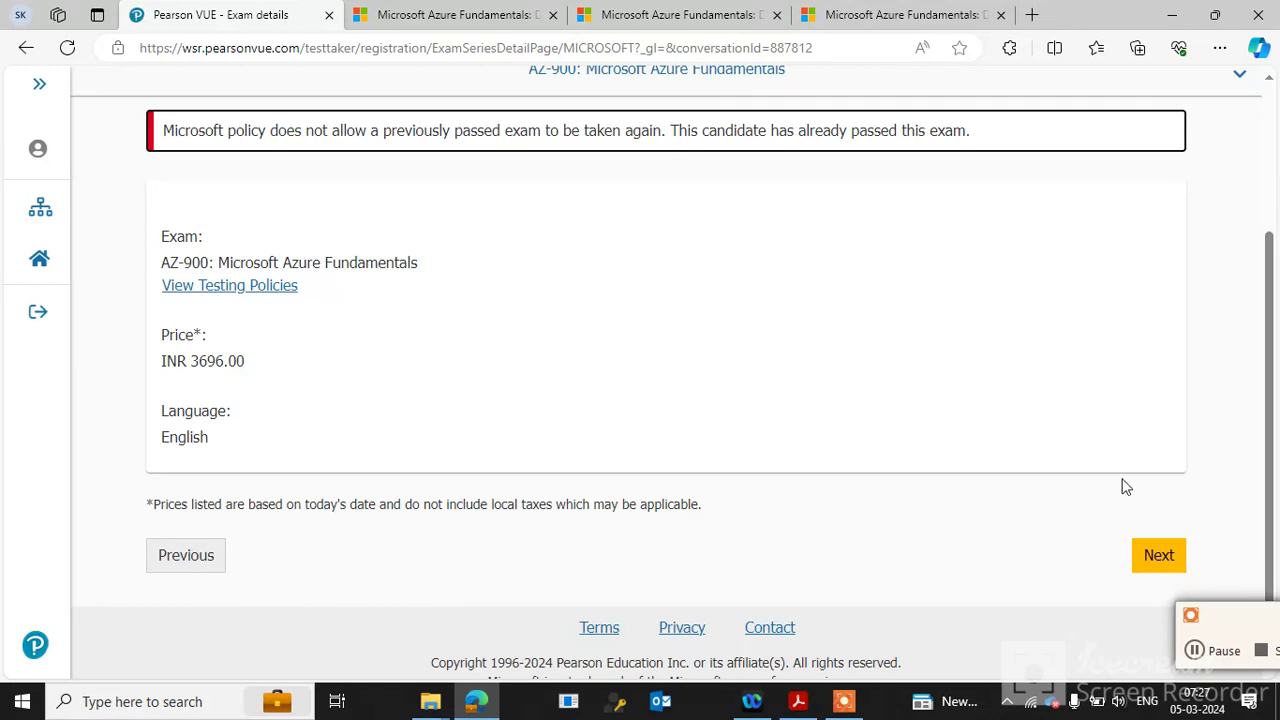
{"action": "left_click_drag", "start_coordinate": [1276, 487], "coordinate": [1277, 538]}
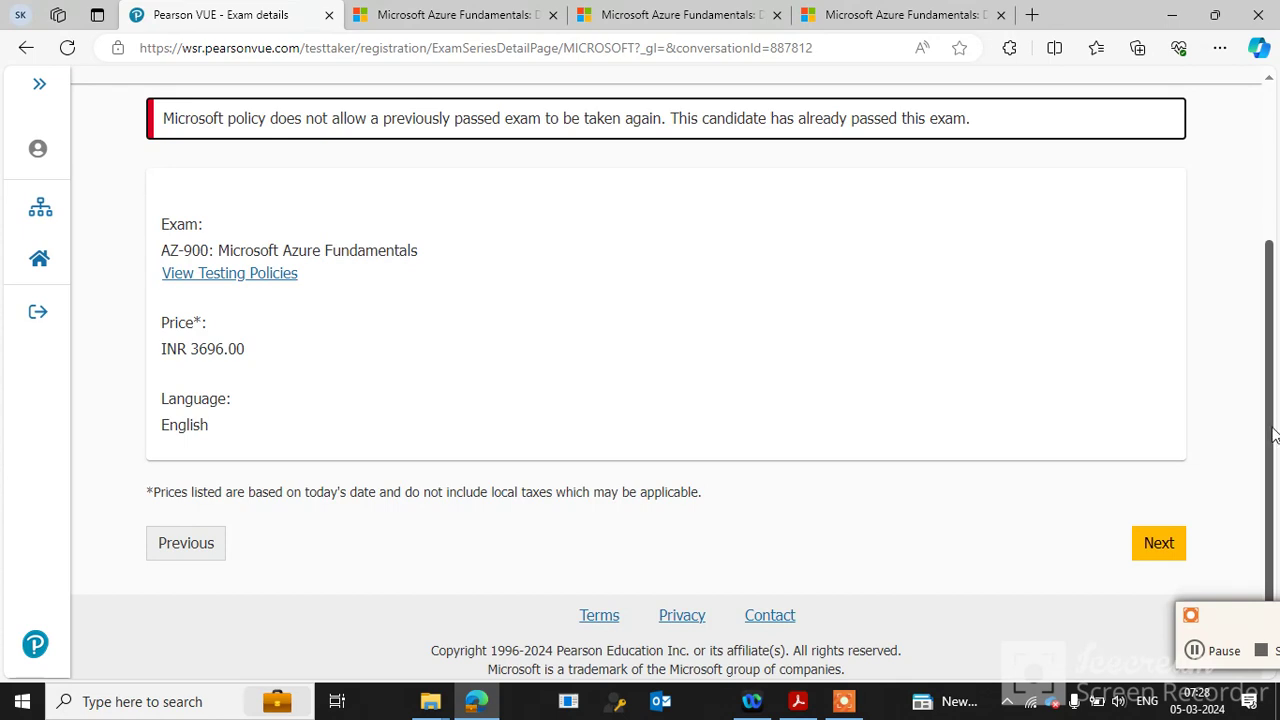
{"action": "left_click_drag", "start_coordinate": [1273, 433], "coordinate": [1234, 357]}
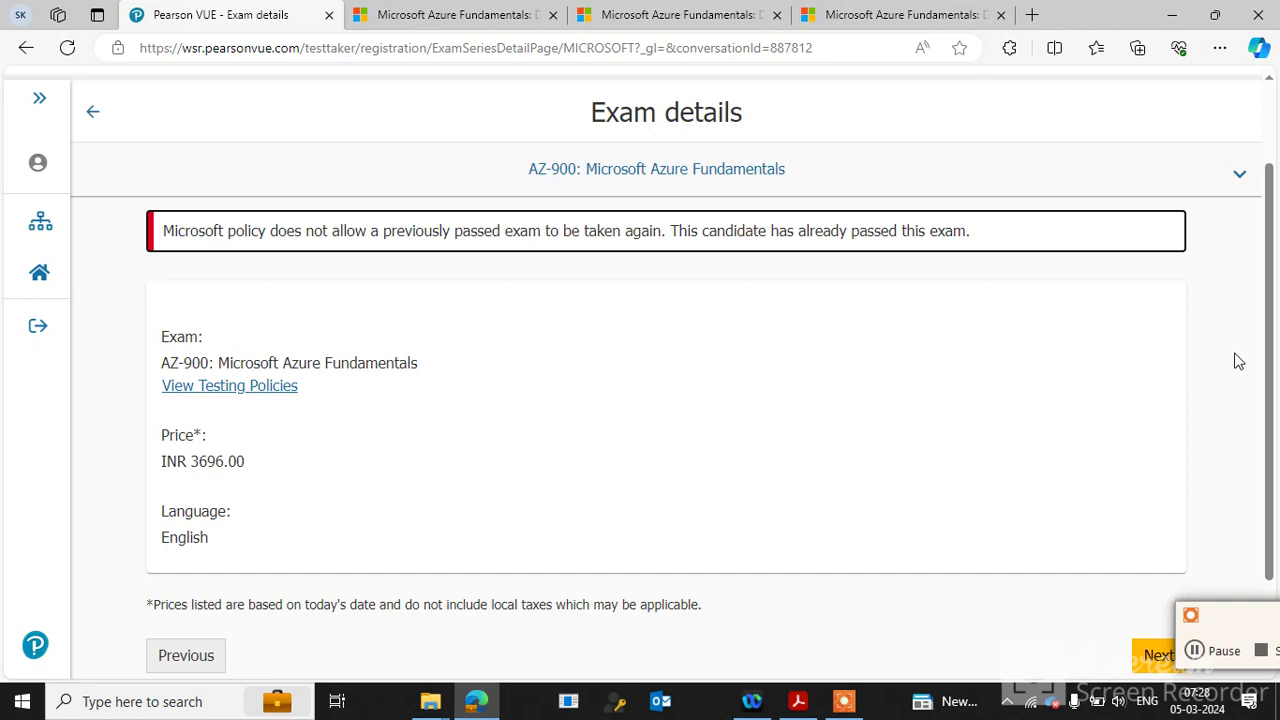
{"action": "scroll", "coordinate": [1275, 525], "scroll_direction": "down", "scroll_amount": 1}
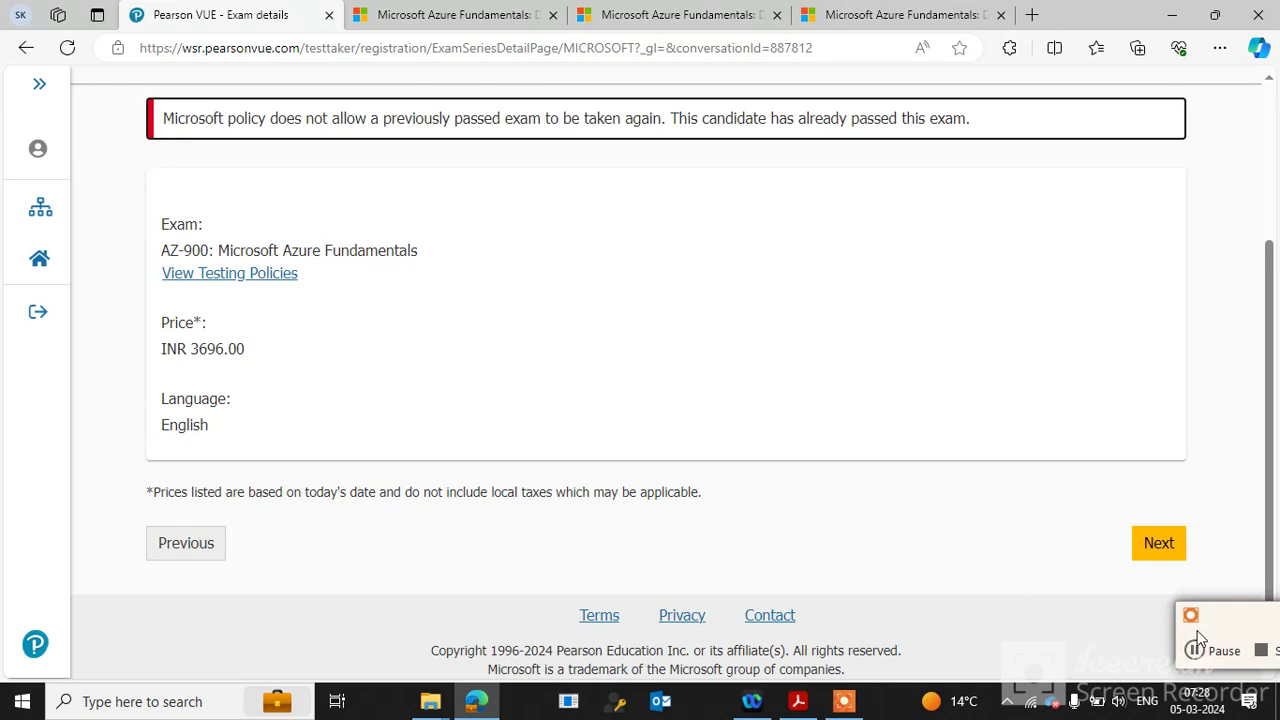
{"action": "left_click_drag", "start_coordinate": [1212, 630], "coordinate": [980, 596]}
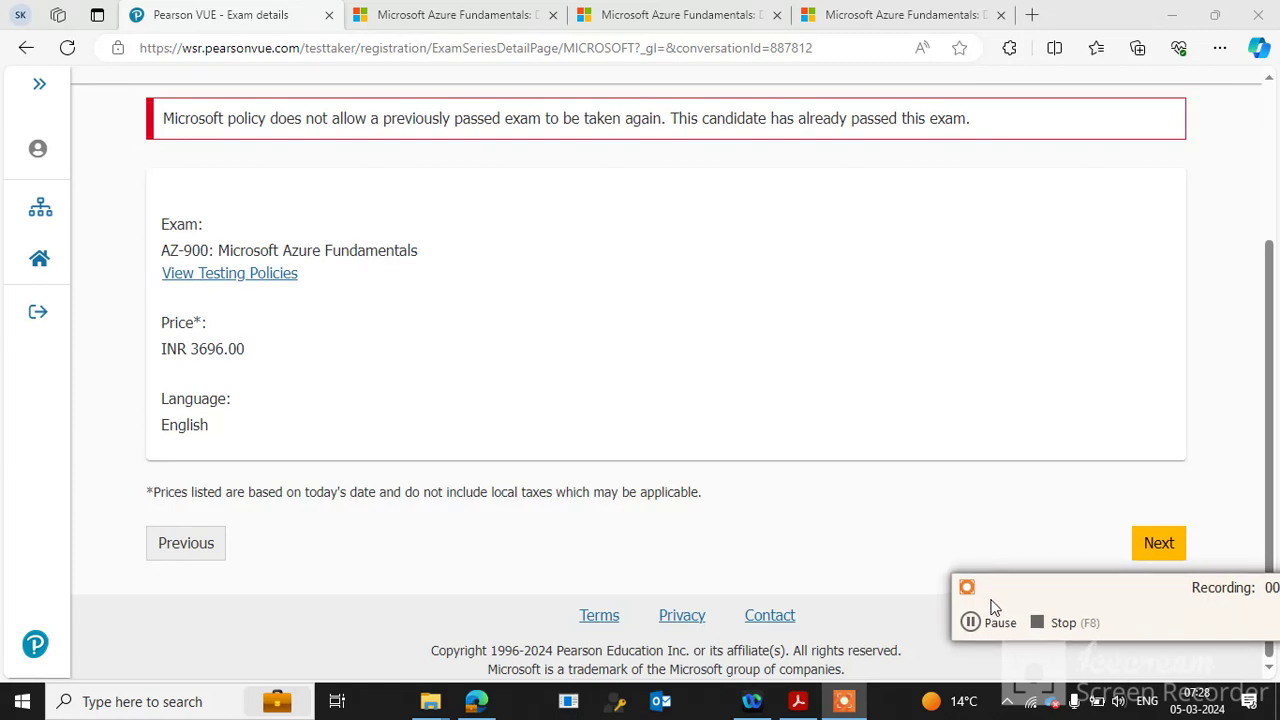
{"action": "left_click_drag", "start_coordinate": [984, 600], "coordinate": [1028, 615]}
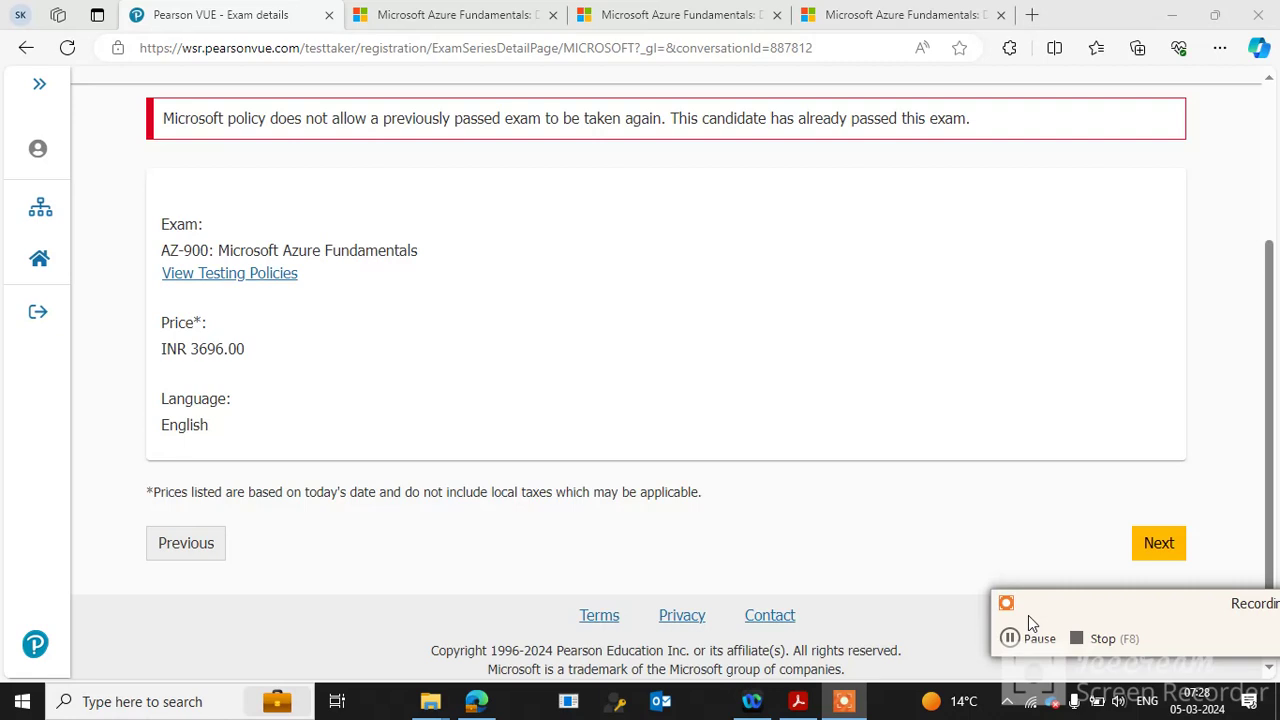
{"action": "mouse_move", "coordinate": [1033, 616]}
{"action": "left_mouse_down"}
{"action": "mouse_move", "coordinate": [1070, 675]}
{"action": "mouse_move", "coordinate": [1085, 614]}
{"action": "mouse_move", "coordinate": [1030, 607]}
{"action": "left_mouse_up"}
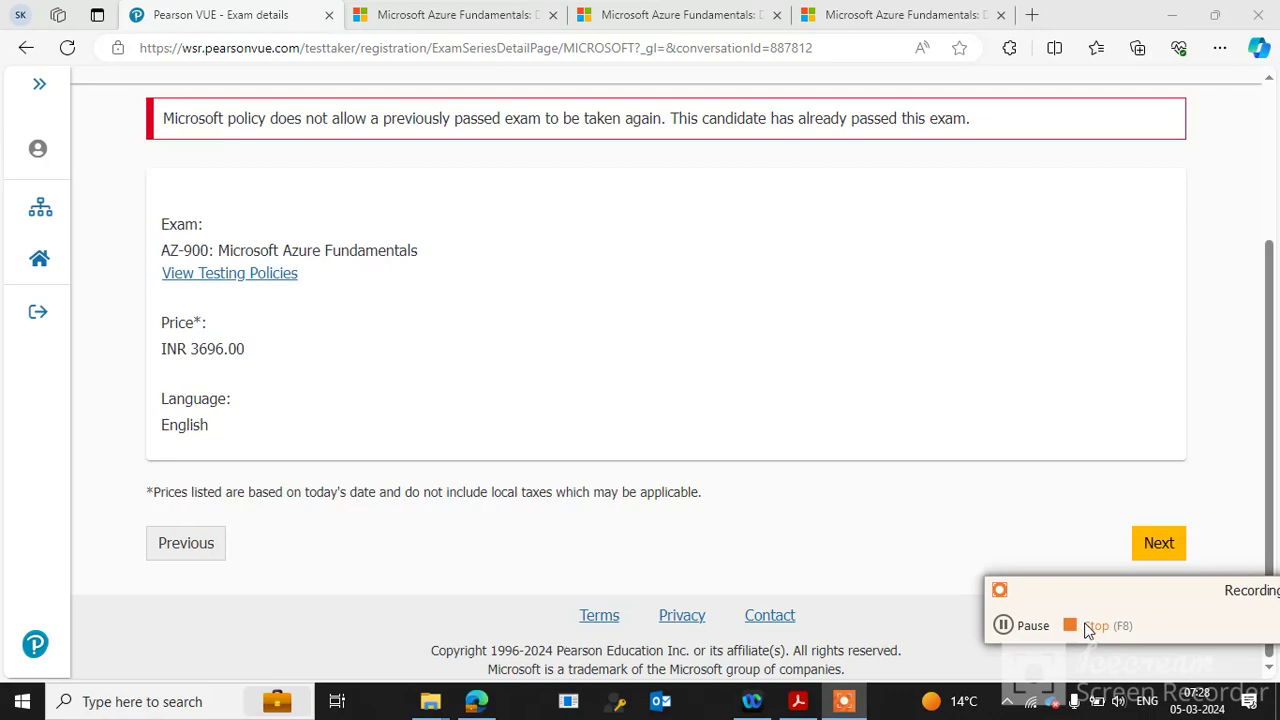